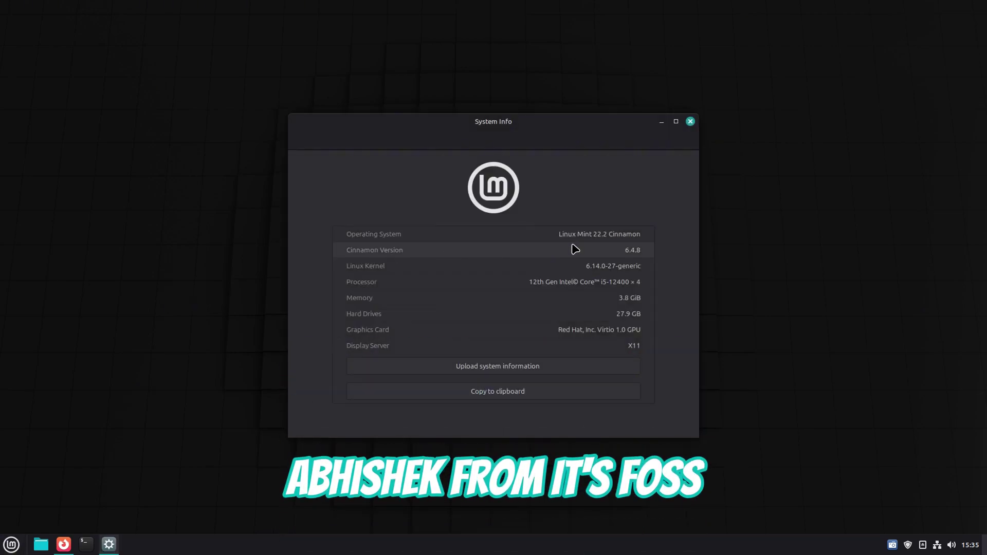
- Highlight the Linux Mint 22.2 Cinnamon operating system value in System Info, then clear the selection
{"action": "triple_click", "coordinate": [602, 234]}
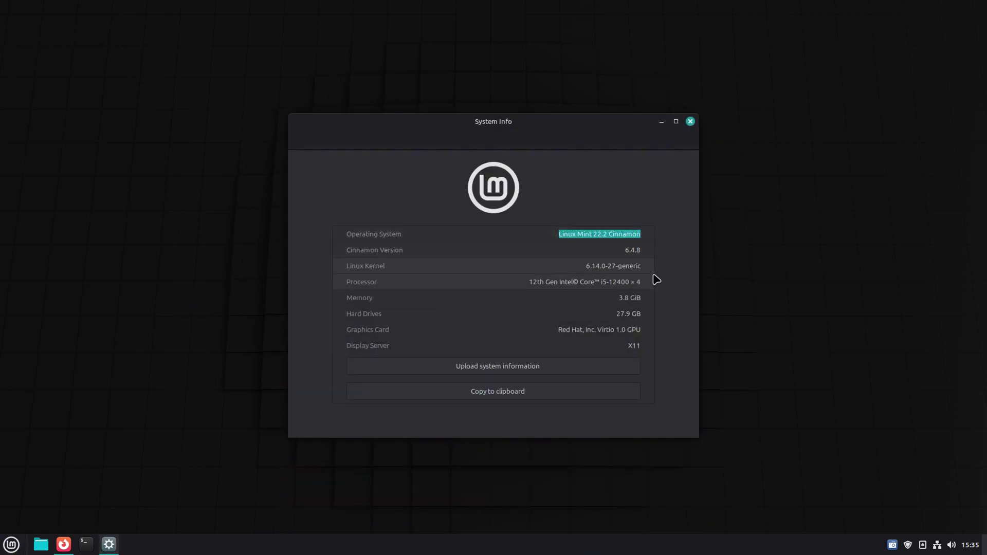
{"action": "left_click", "coordinate": [619, 234]}
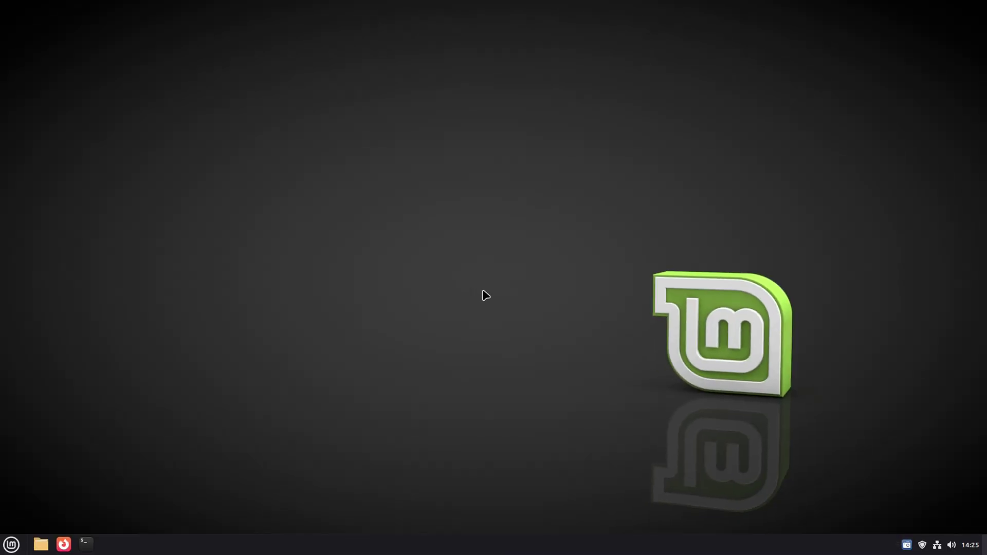
- Launch Themes through a 'theme' menu search and switch the appearance to Dark, then Light
{"action": "key", "text": "super"}
{"action": "type", "text": "theme"}
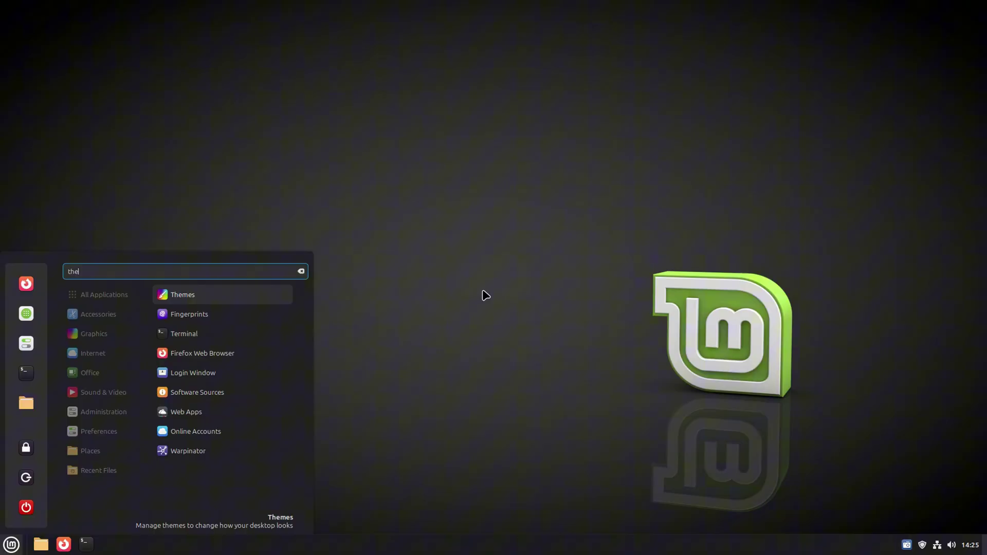
{"action": "left_click", "coordinate": [208, 302]}
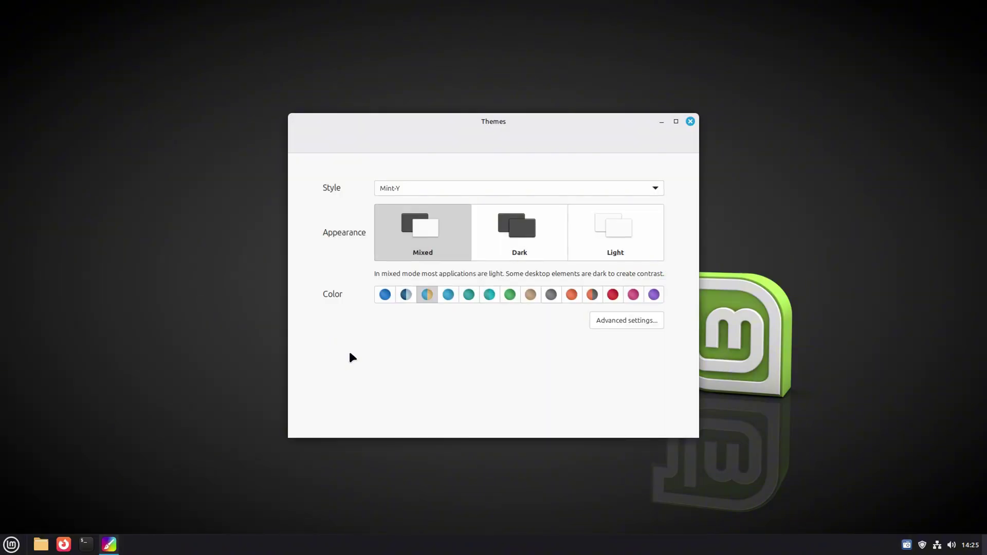
{"action": "left_click", "coordinate": [517, 243]}
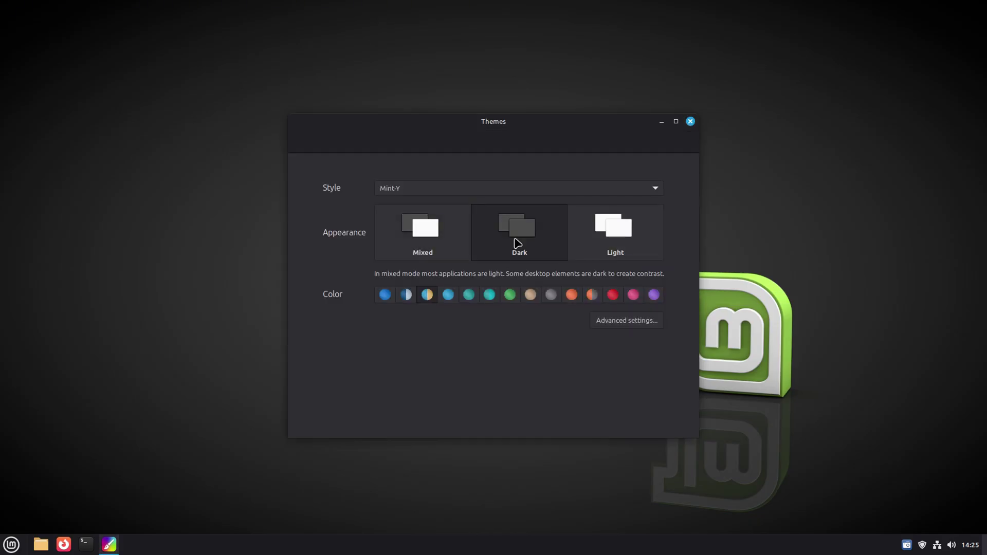
{"action": "left_click", "coordinate": [589, 242]}
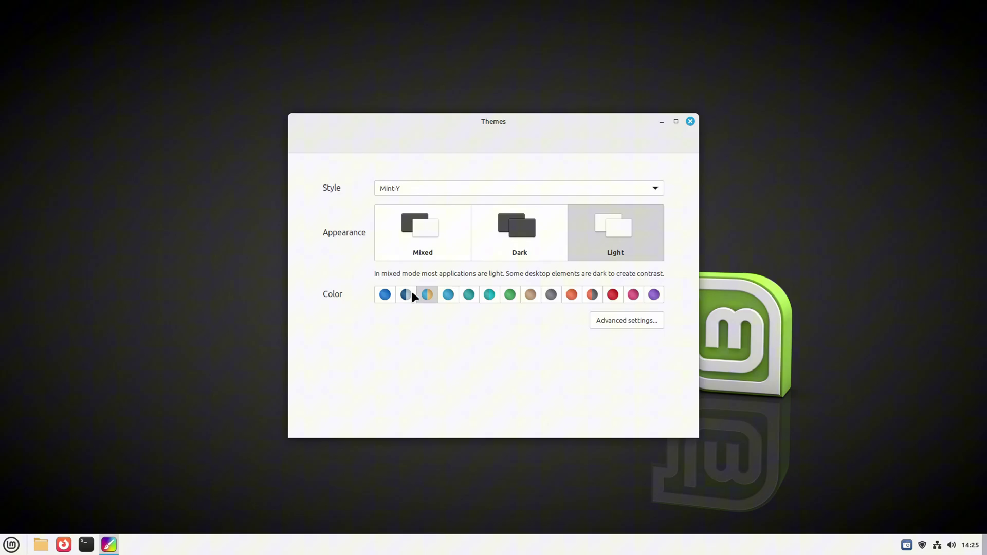
- Preview the look in the Home folder, then return to Themes and choose the Dark appearance
{"action": "left_click", "coordinate": [42, 543]}
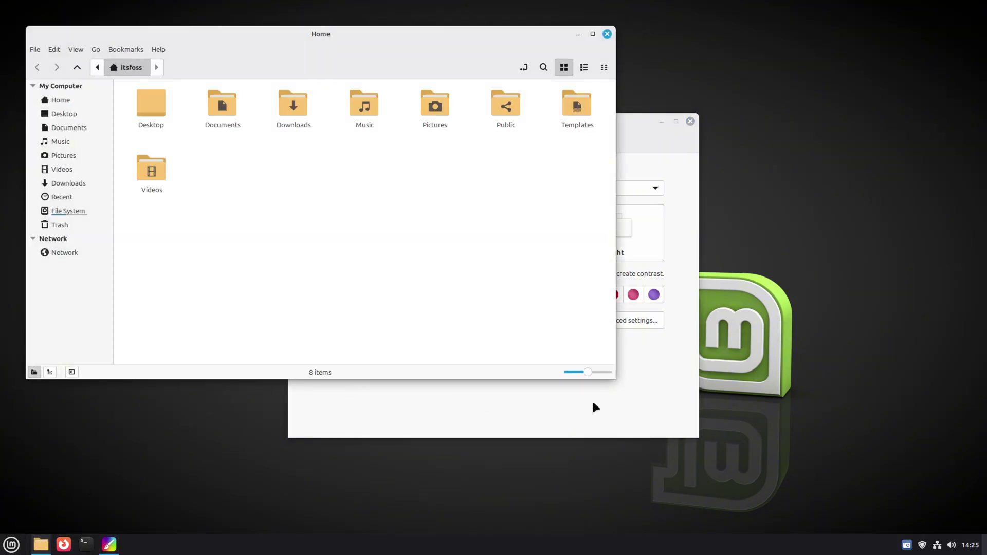
{"action": "left_click", "coordinate": [645, 393]}
{"action": "left_click", "coordinate": [532, 243]}
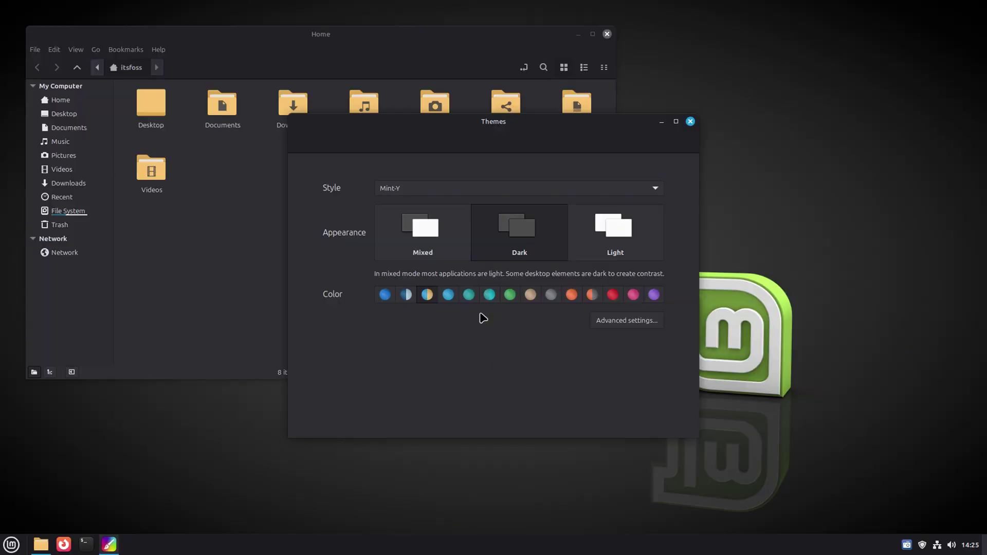
- Try the blue and blue-grey accent colours, ending on the one with yellow folders
{"action": "left_click", "coordinate": [449, 295]}
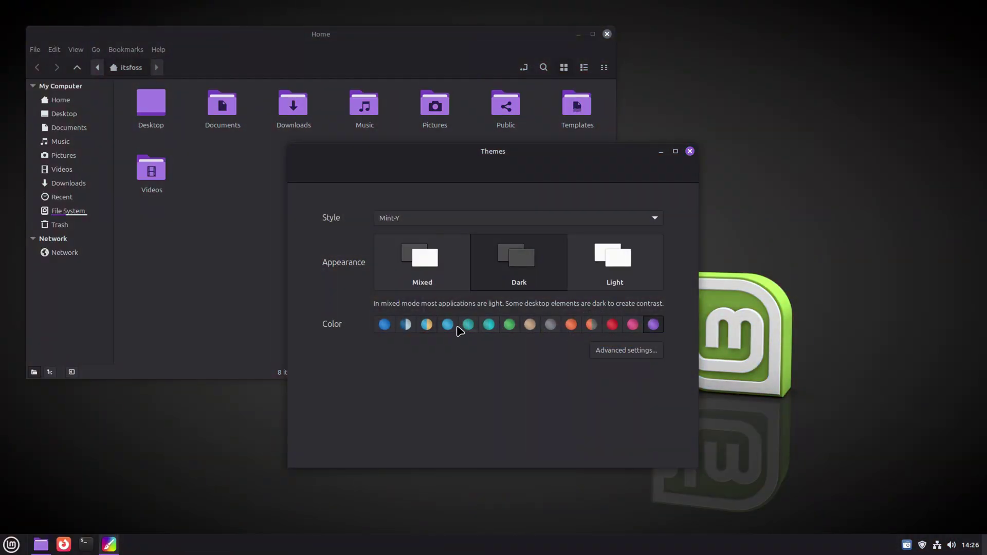
{"action": "left_click", "coordinate": [389, 329]}
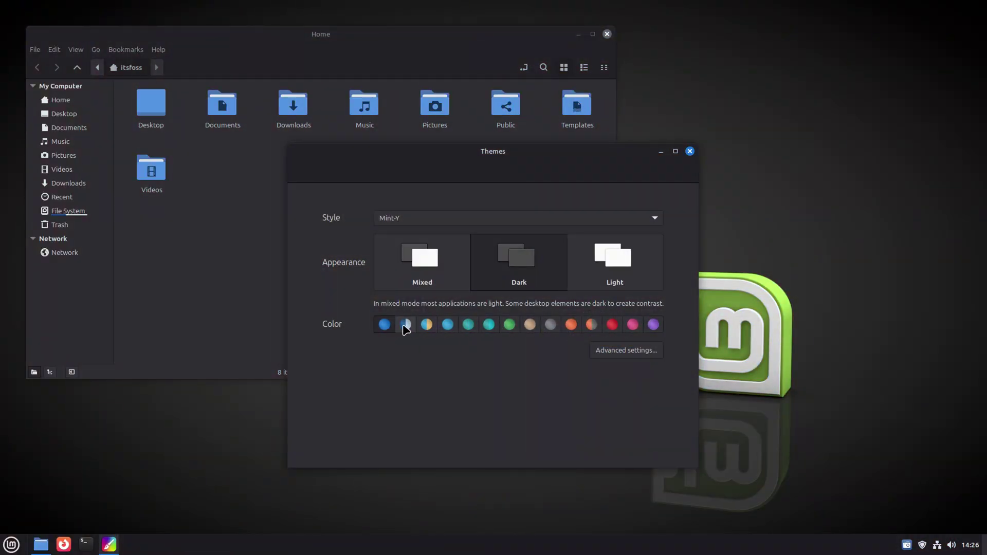
{"action": "left_click", "coordinate": [405, 328]}
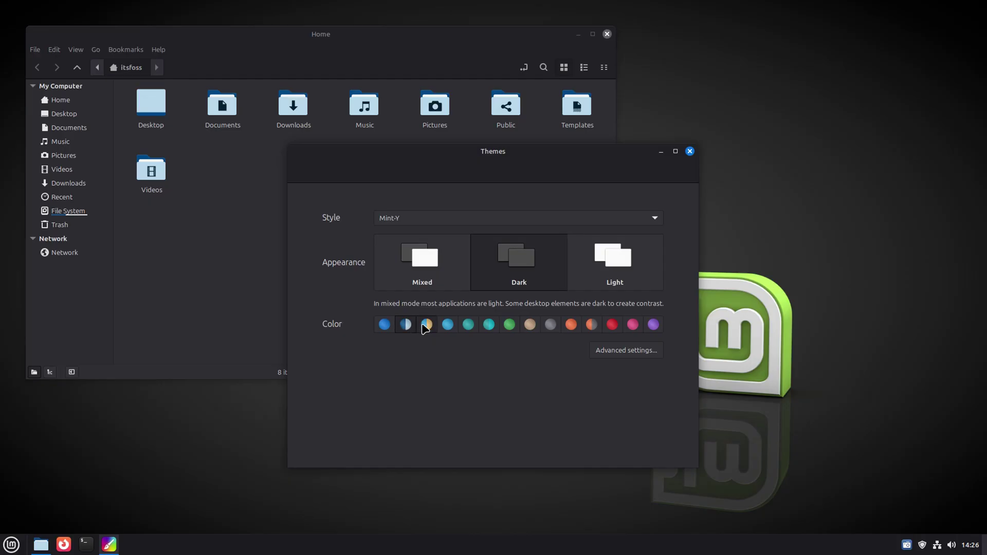
{"action": "left_click", "coordinate": [426, 326]}
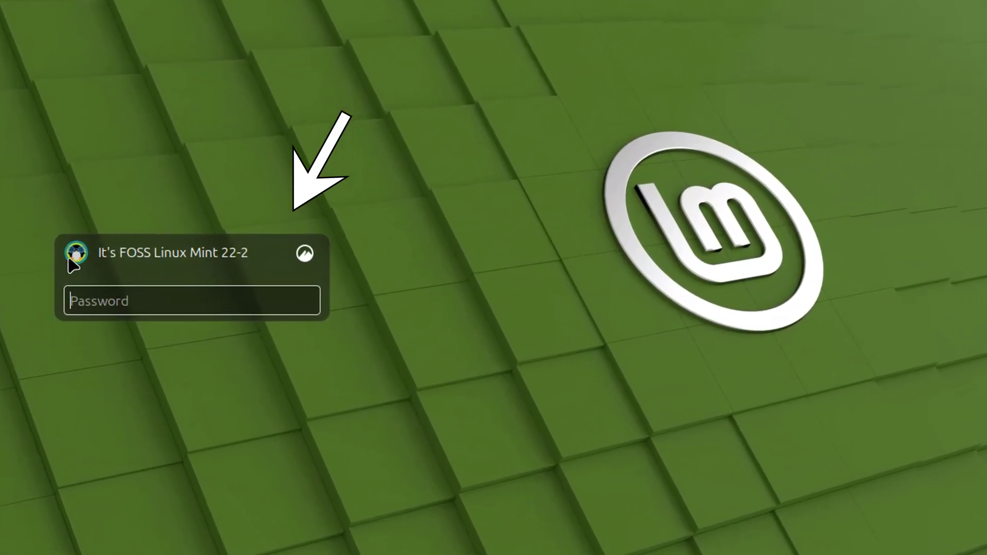
- Show the desktop session list from the login screen's session icon
{"action": "left_click", "coordinate": [305, 253]}
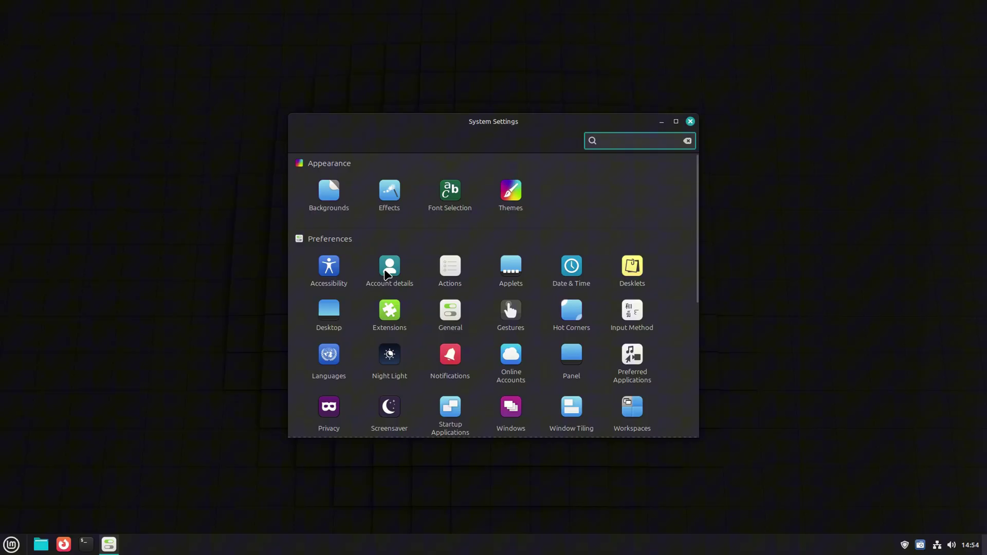
- On the Account details page, pick a new account picture via Browse for more pictures
{"action": "left_click", "coordinate": [389, 267]}
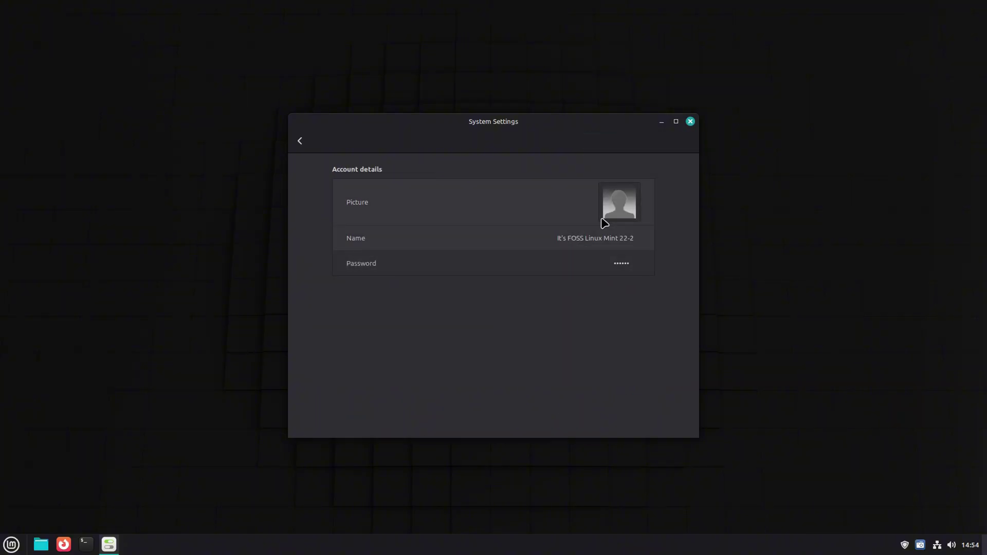
{"action": "left_click", "coordinate": [621, 208]}
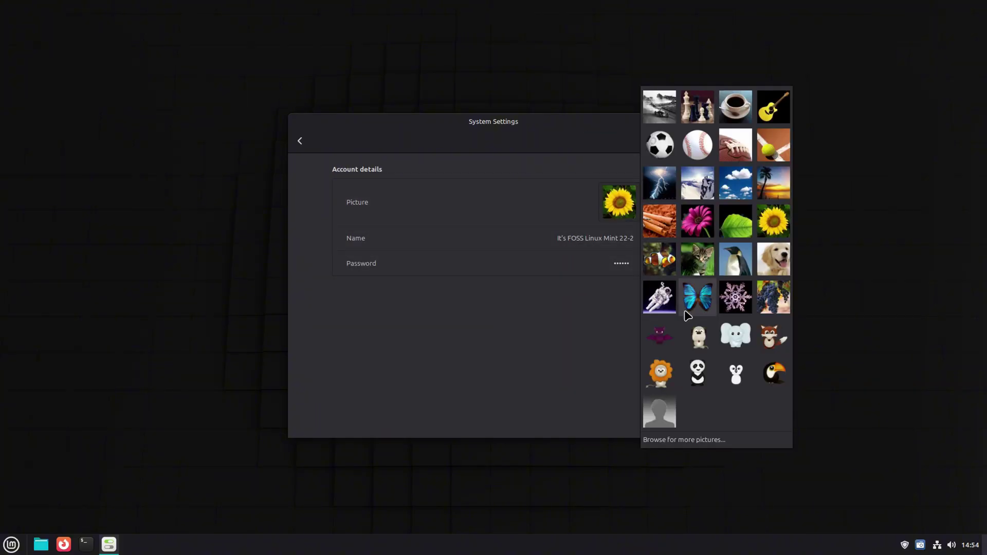
{"action": "left_click", "coordinate": [677, 441]}
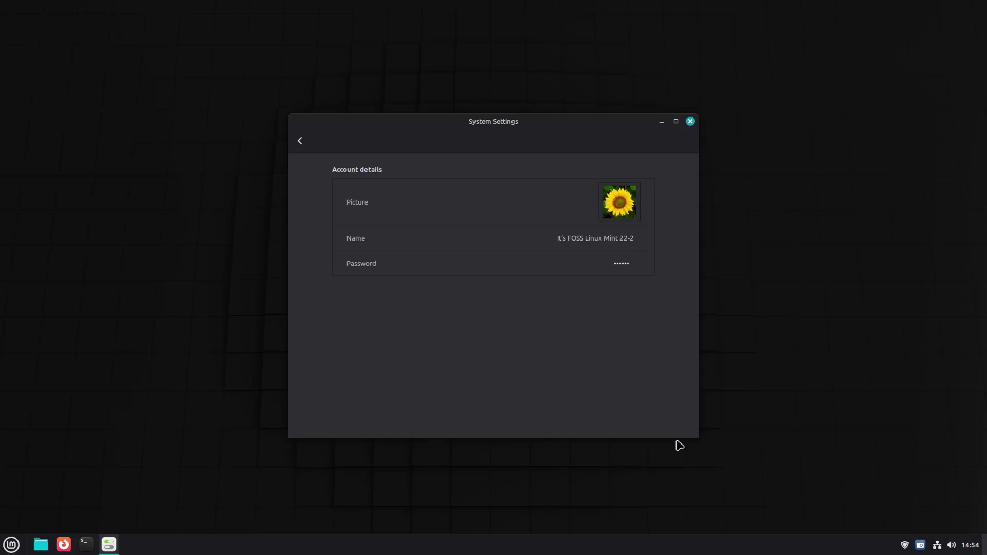
- Set IF.png as the account picture and create the first two sticky notes
{"action": "double_click", "coordinate": [314, 120]}
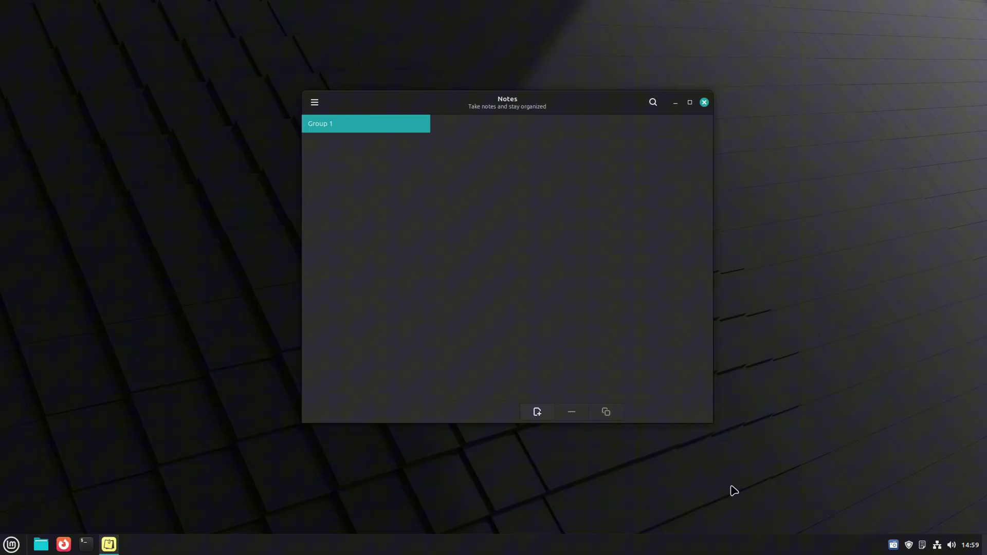
{"action": "left_click", "coordinate": [536, 413]}
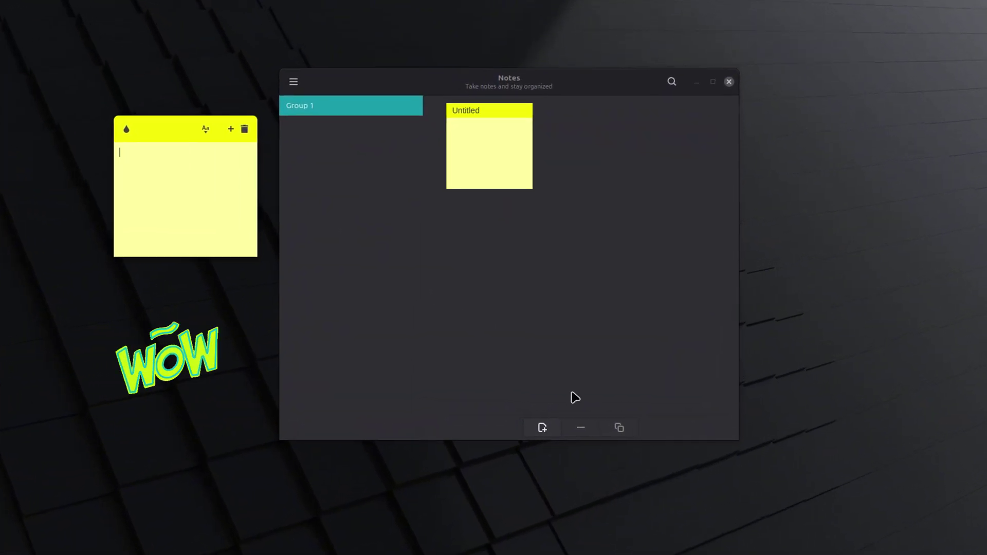
{"action": "left_click", "coordinate": [922, 544]}
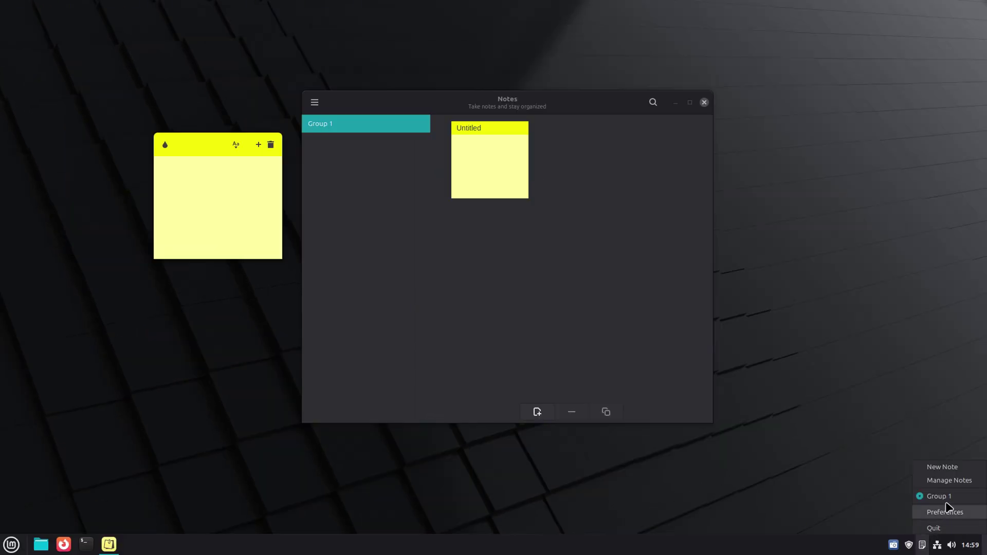
{"action": "left_click", "coordinate": [943, 467]}
- Cascade the second note and make it purple, then add and position a third note
{"action": "left_click_drag", "start_coordinate": [54, 17], "coordinate": [236, 198]}
{"action": "left_click", "coordinate": [203, 202]}
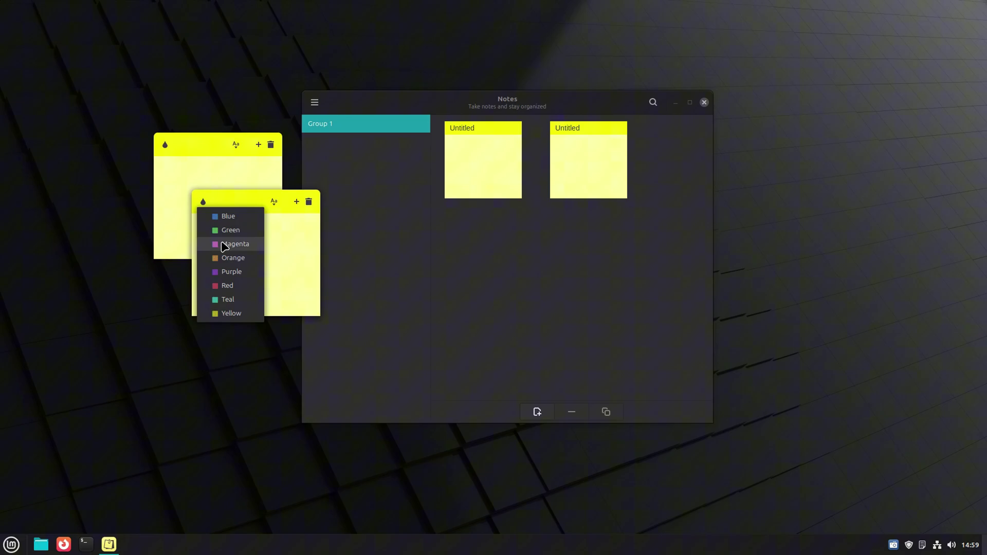
{"action": "left_click", "coordinate": [224, 271]}
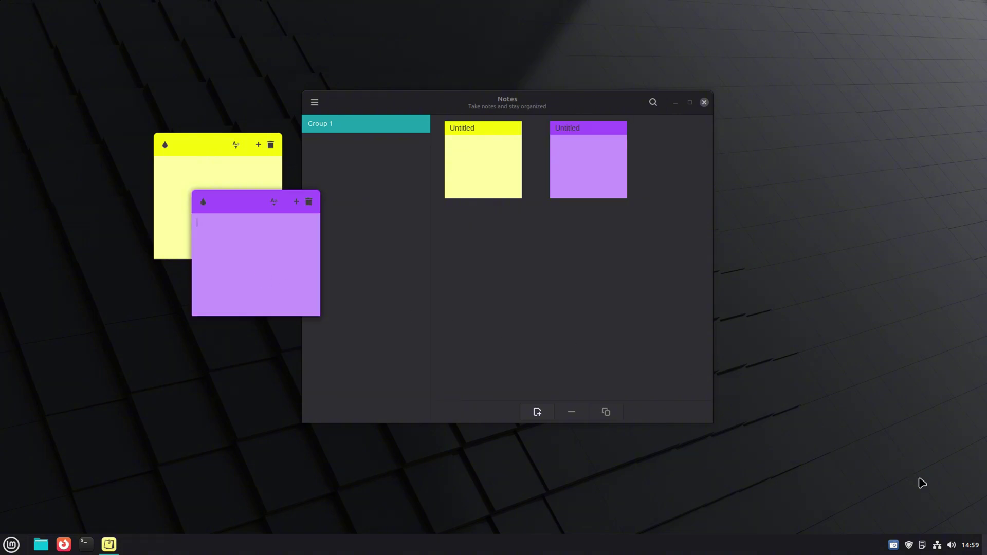
{"action": "left_click", "coordinate": [942, 467]}
{"action": "left_click_drag", "start_coordinate": [62, 18], "coordinate": [284, 258]}
{"action": "left_click", "coordinate": [253, 268]}
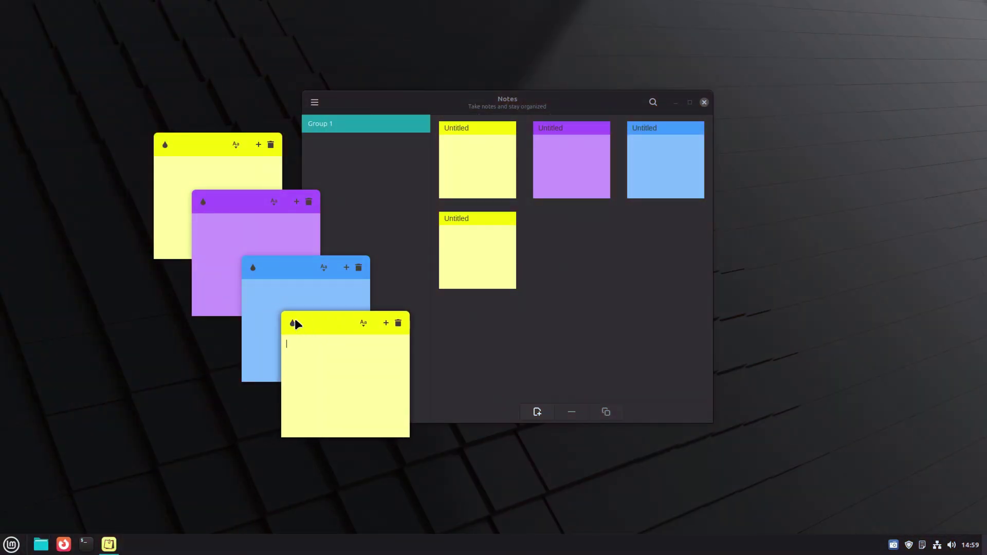
- Make the fourth note orange, nudge it down-right, and bring the first yellow note forward
{"action": "left_click", "coordinate": [292, 323]}
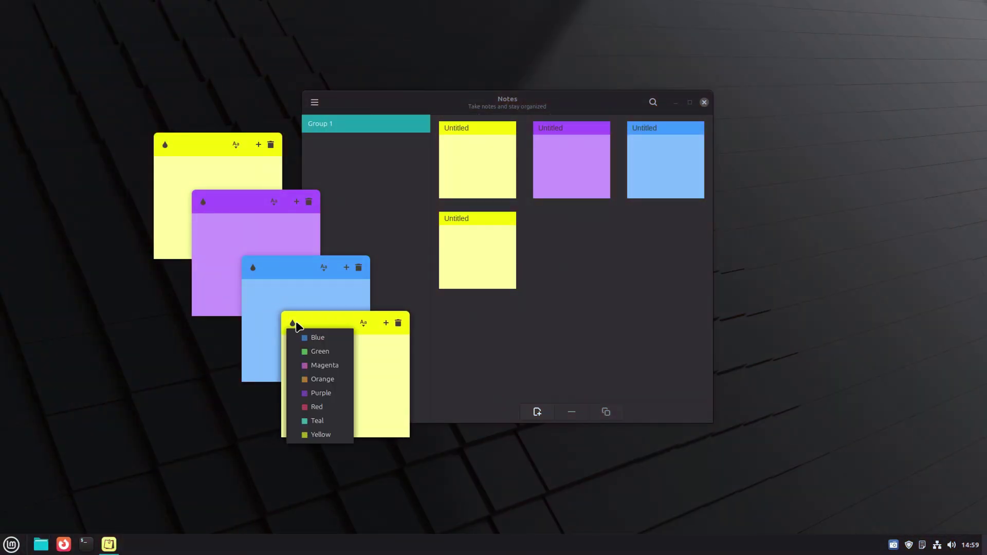
{"action": "left_click", "coordinate": [324, 380]}
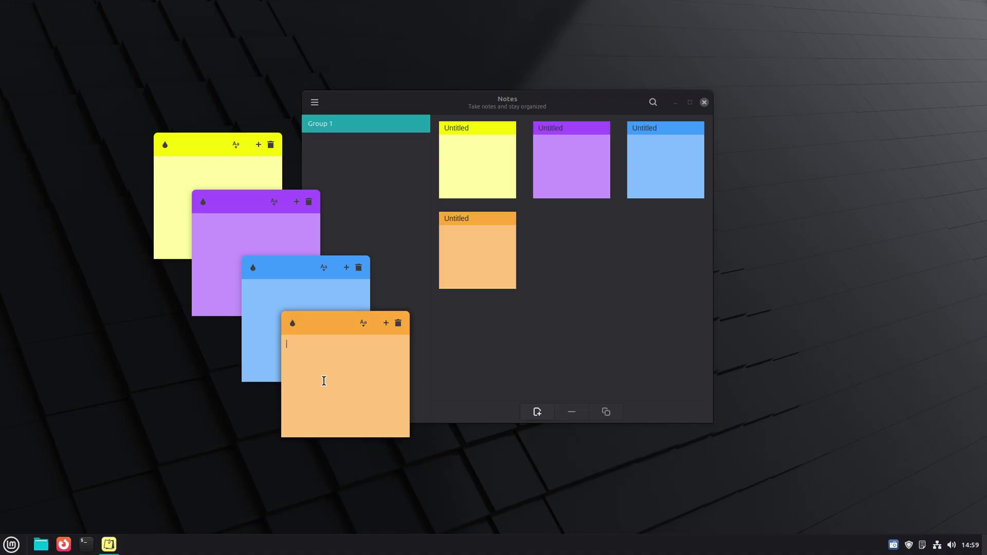
{"action": "left_click_drag", "start_coordinate": [326, 327], "coordinate": [342, 339]}
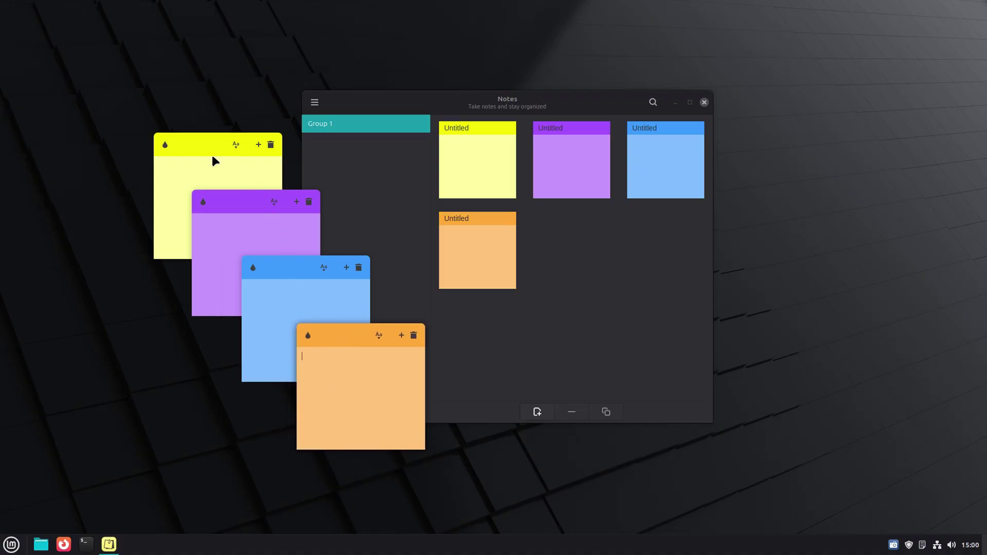
{"action": "left_click", "coordinate": [212, 157]}
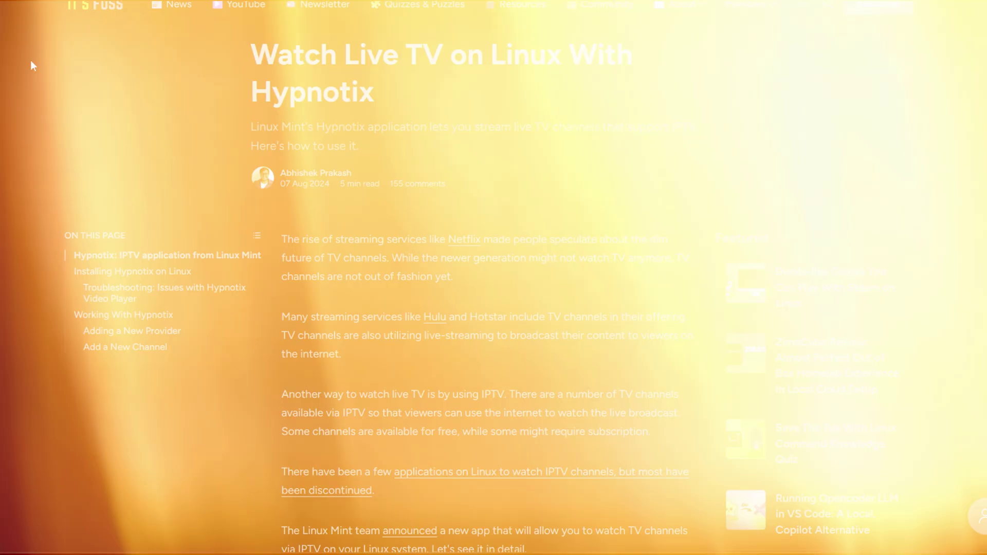
- Scroll down through the It's FOSS Hypnotix article
{"action": "scroll", "coordinate": [30, 61], "scroll_direction": "down", "scroll_amount": 10}
{"action": "scroll", "coordinate": [30, 60], "scroll_direction": "down", "scroll_amount": 6}
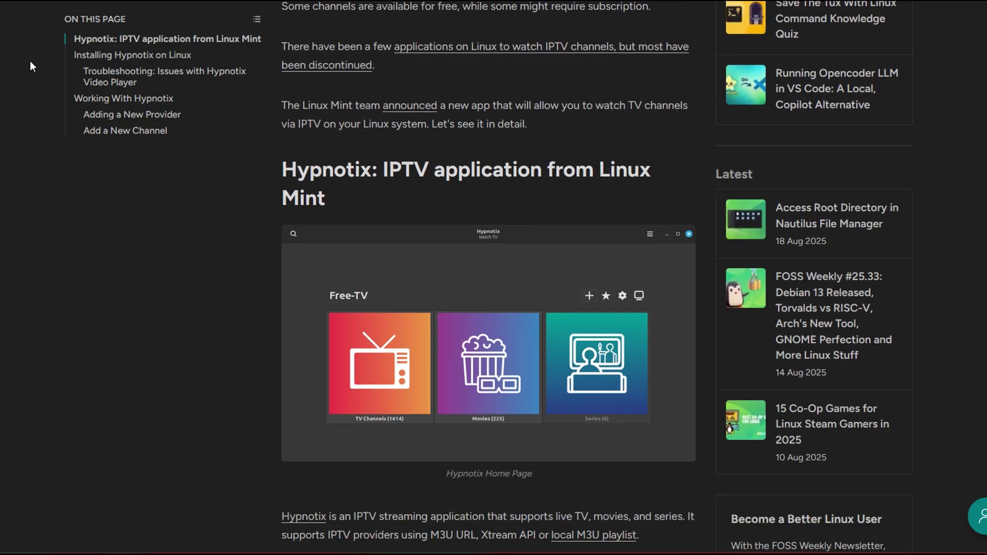
{"action": "scroll", "coordinate": [29, 66], "scroll_direction": "down", "scroll_amount": 5}
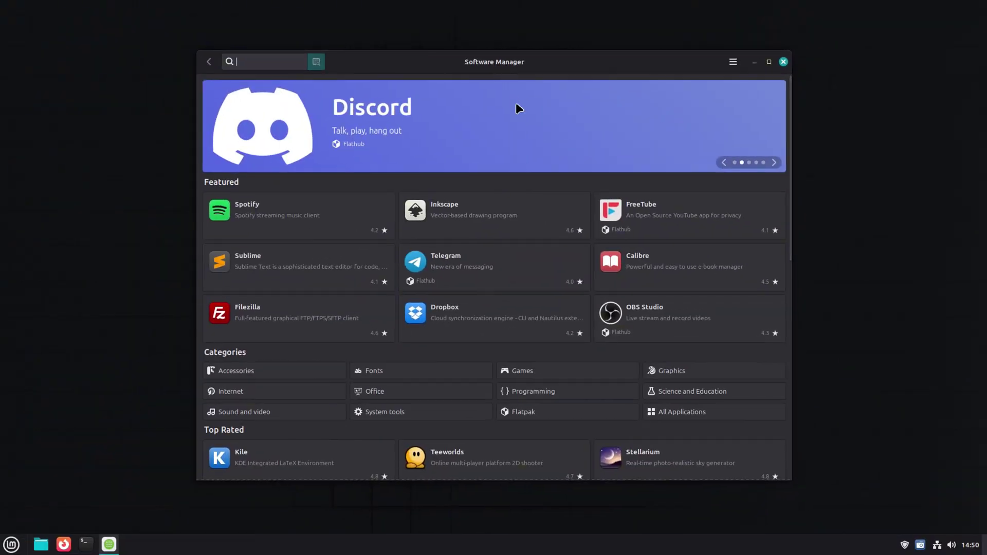
{"action": "left_click", "coordinate": [774, 163]}
{"action": "left_click", "coordinate": [776, 163]}
{"action": "scroll", "coordinate": [445, 334], "scroll_direction": "down", "scroll_amount": 15}
{"action": "scroll", "coordinate": [446, 340], "scroll_direction": "down", "scroll_amount": 1}
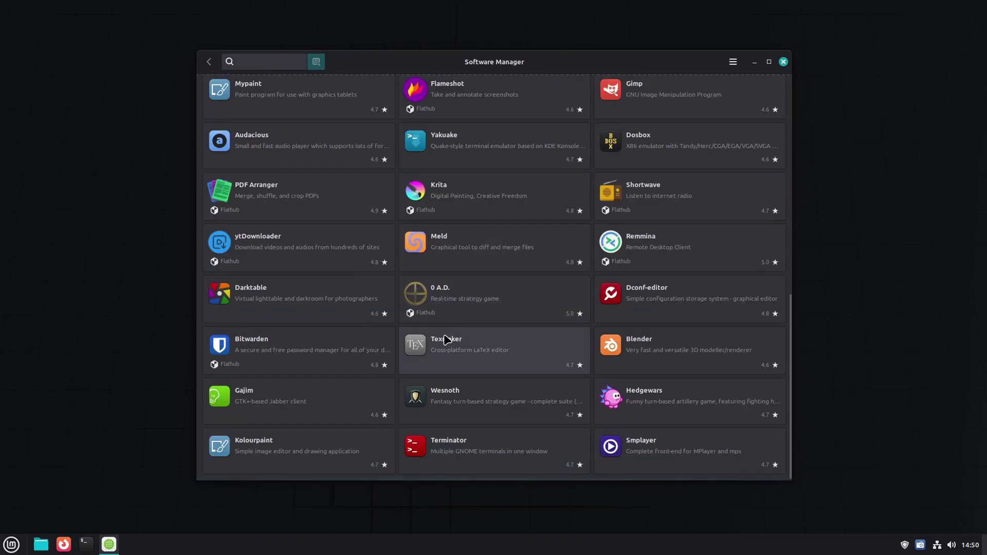
{"action": "type", "text": "obs"}
{"action": "left_click", "coordinate": [448, 100]}
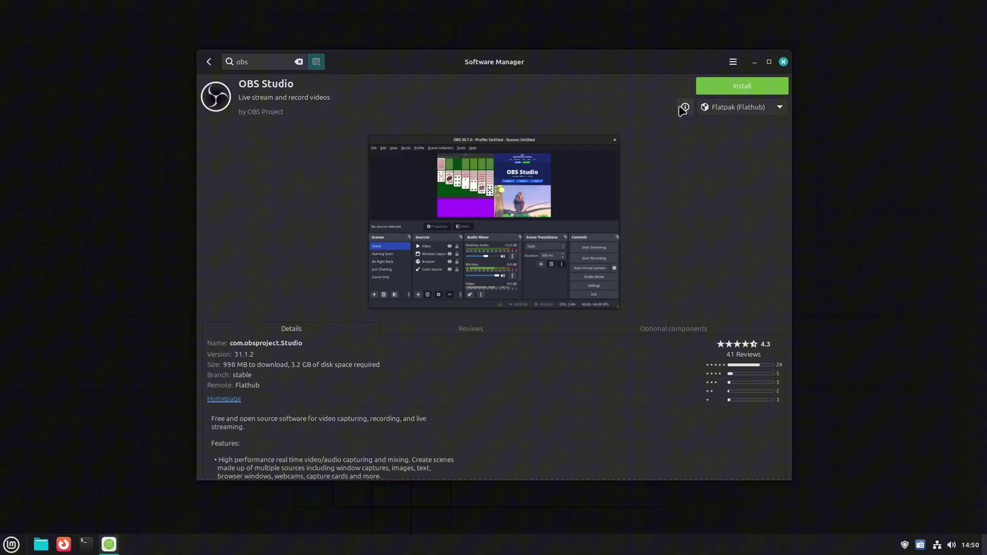
{"action": "left_click", "coordinate": [686, 107]}
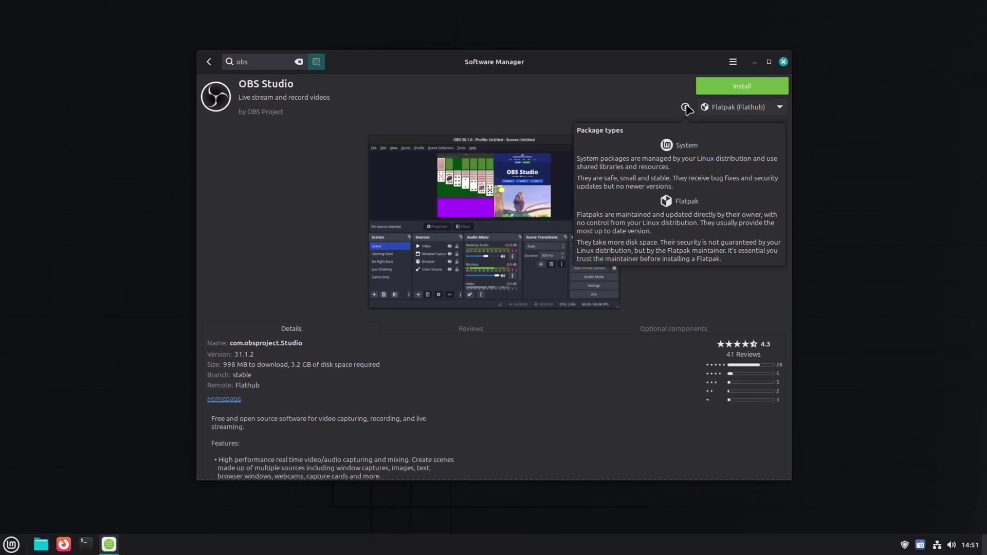
{"action": "left_click", "coordinate": [687, 109]}
{"action": "left_click", "coordinate": [731, 114]}
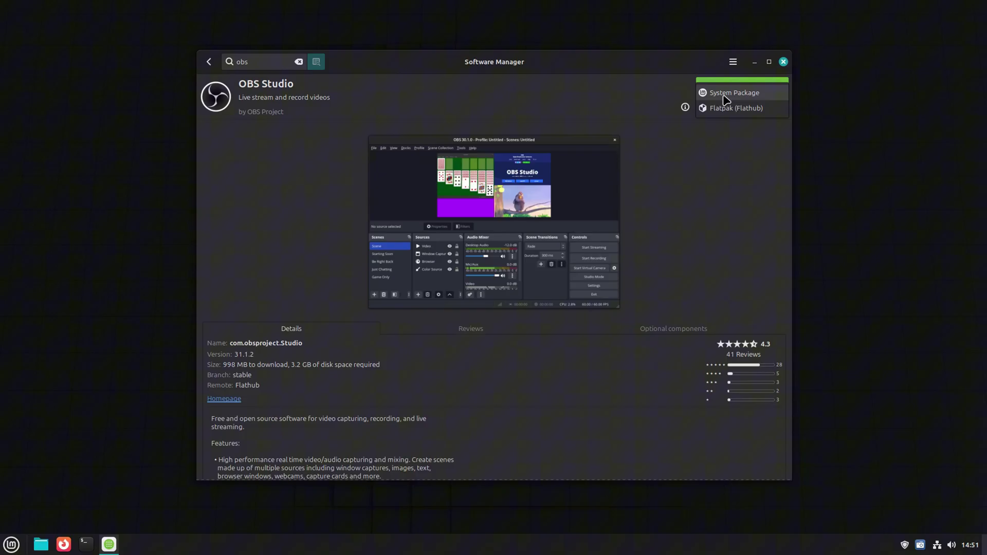
{"action": "left_click", "coordinate": [714, 126]}
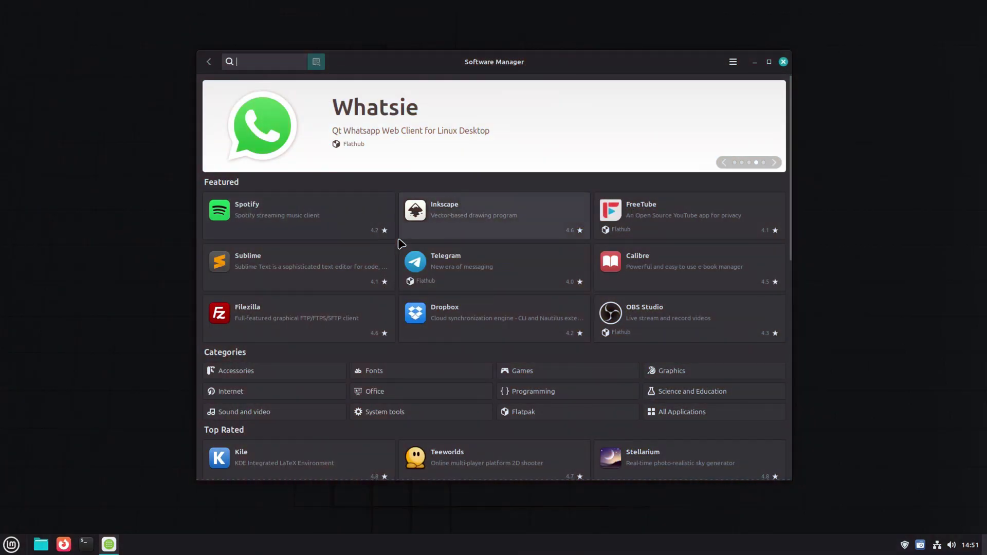
{"action": "scroll", "coordinate": [400, 241], "scroll_direction": "down", "scroll_amount": 5}
{"action": "scroll", "coordinate": [430, 268], "scroll_direction": "up", "scroll_amount": 5}
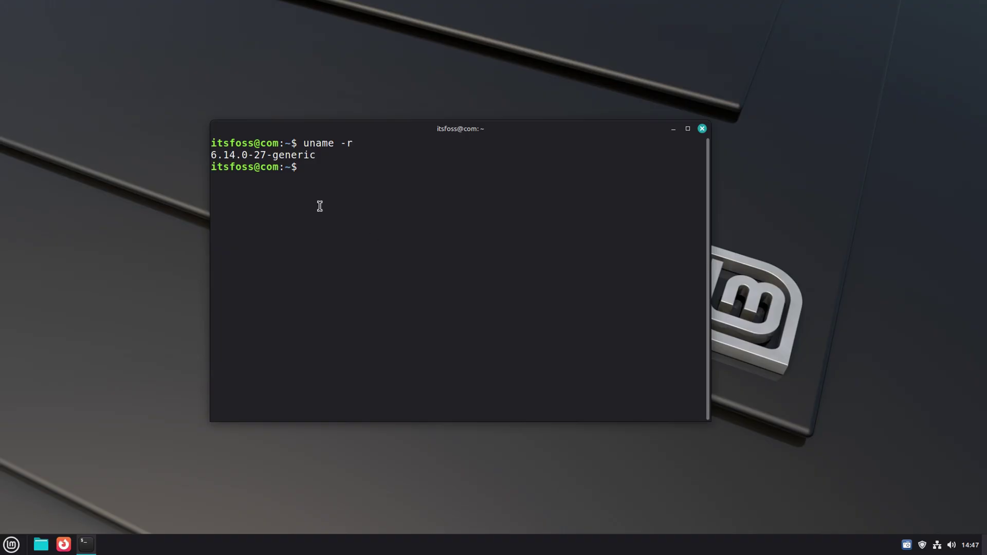
- Highlight the 6.14.0-27-generic kernel version from uname -r, then close the Terminal
{"action": "double_click", "coordinate": [262, 155]}
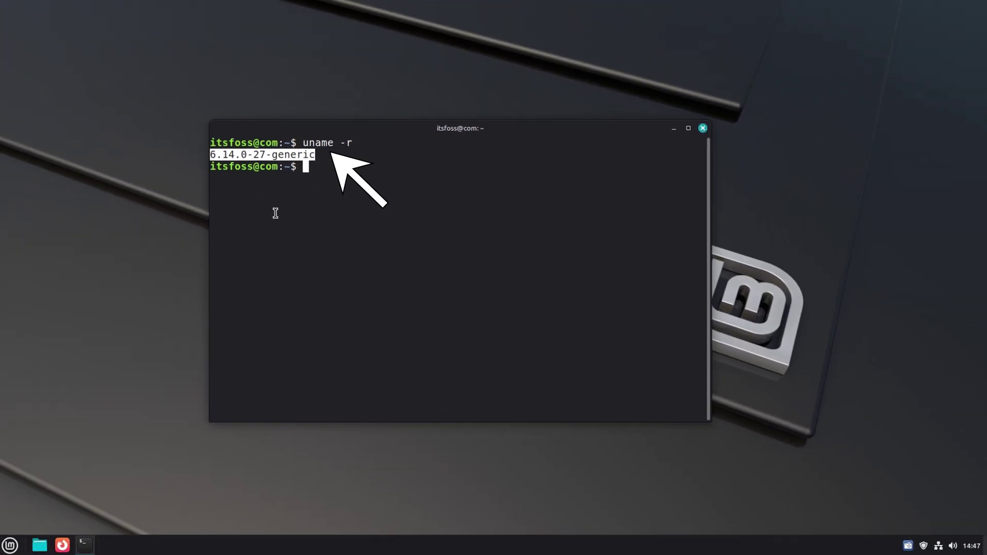
{"action": "left_click", "coordinate": [202, 192]}
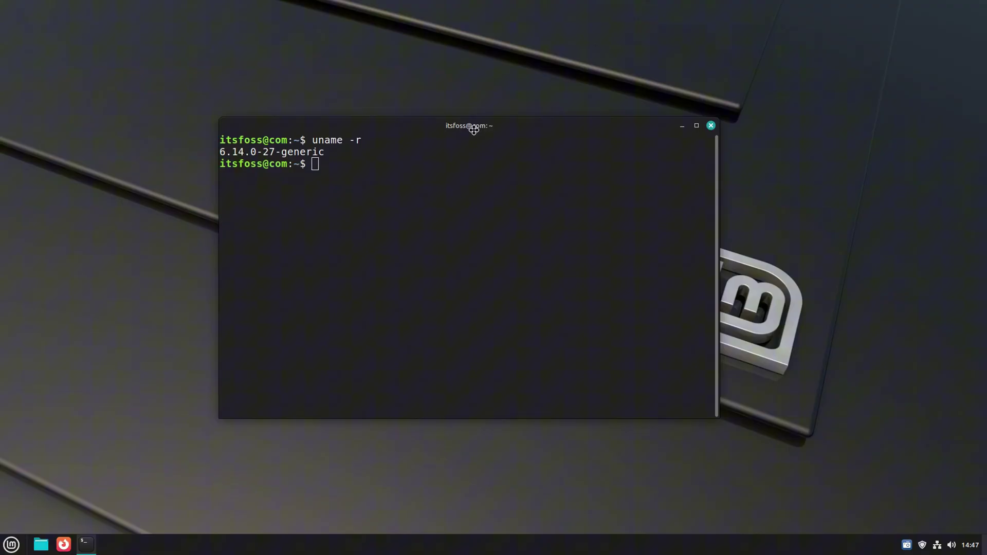
{"action": "left_click", "coordinate": [711, 126]}
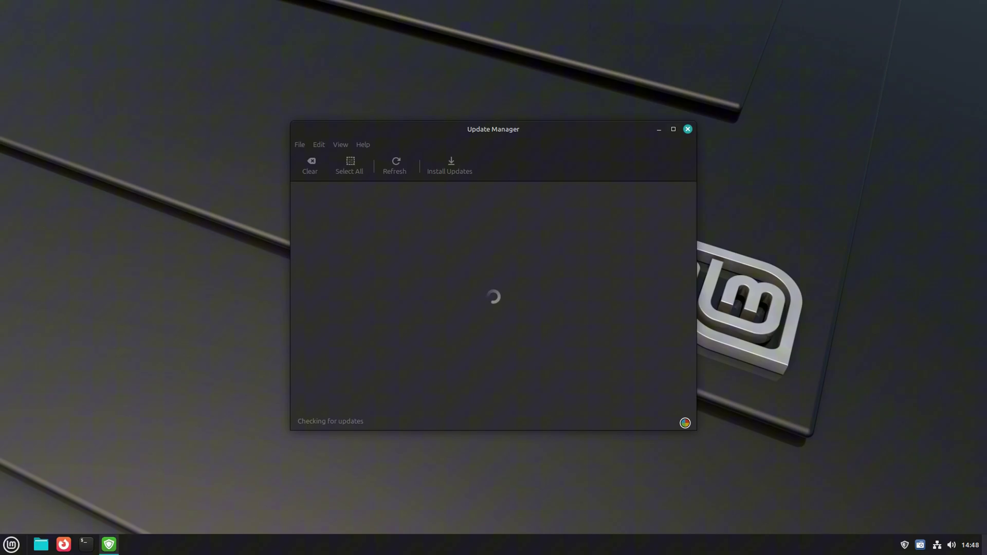
- Enlarge the Update Manager window, move it up-left, and open its View menu
{"action": "left_click_drag", "start_coordinate": [693, 428], "coordinate": [903, 527]}
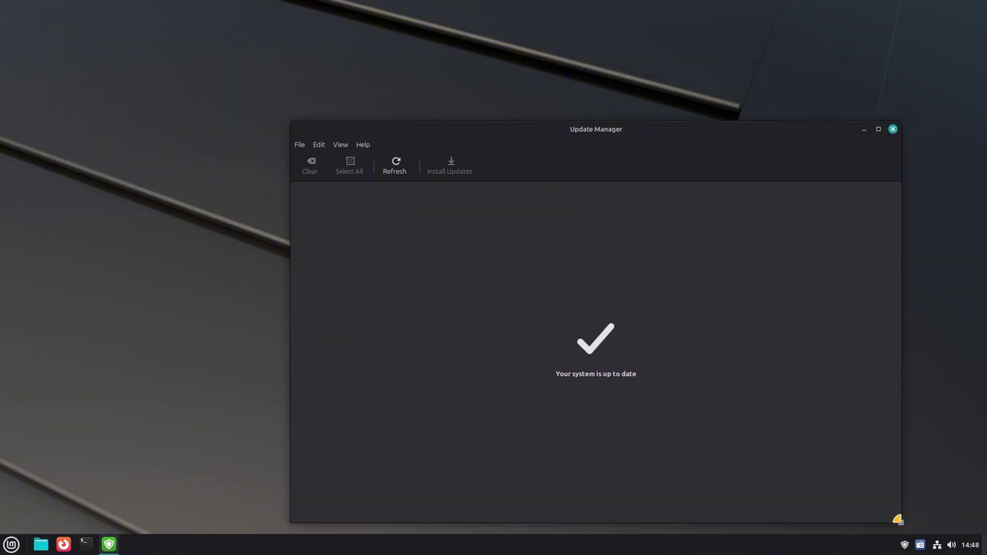
{"action": "left_click_drag", "start_coordinate": [636, 126], "coordinate": [586, 85]}
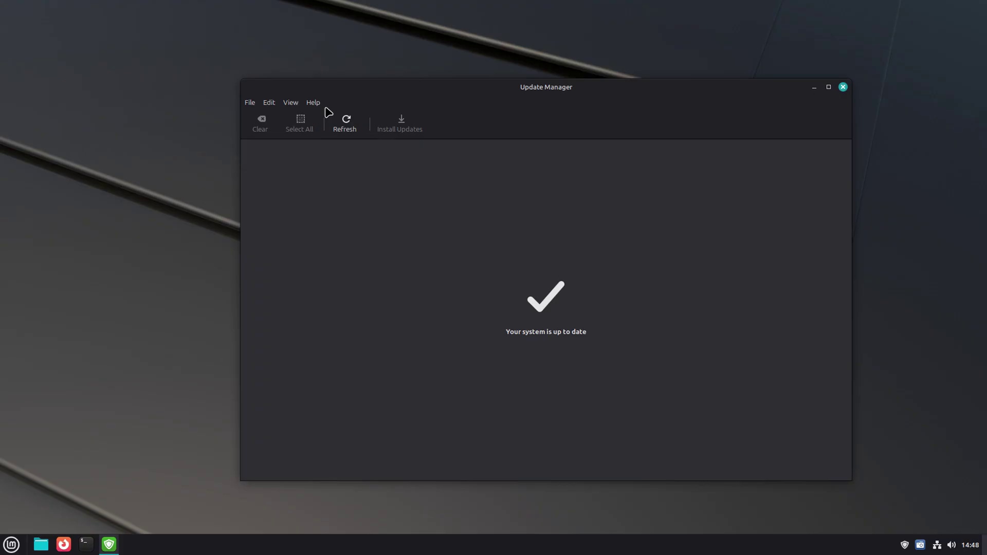
{"action": "left_click", "coordinate": [291, 103]}
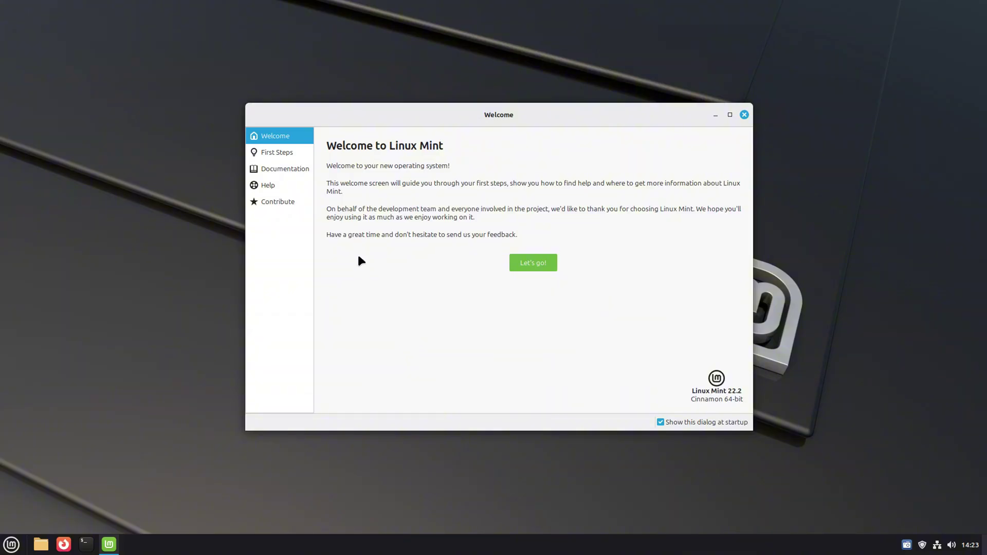
- Scroll through the First Steps setup suggestions in the Welcome Screen
{"action": "left_click", "coordinate": [283, 152]}
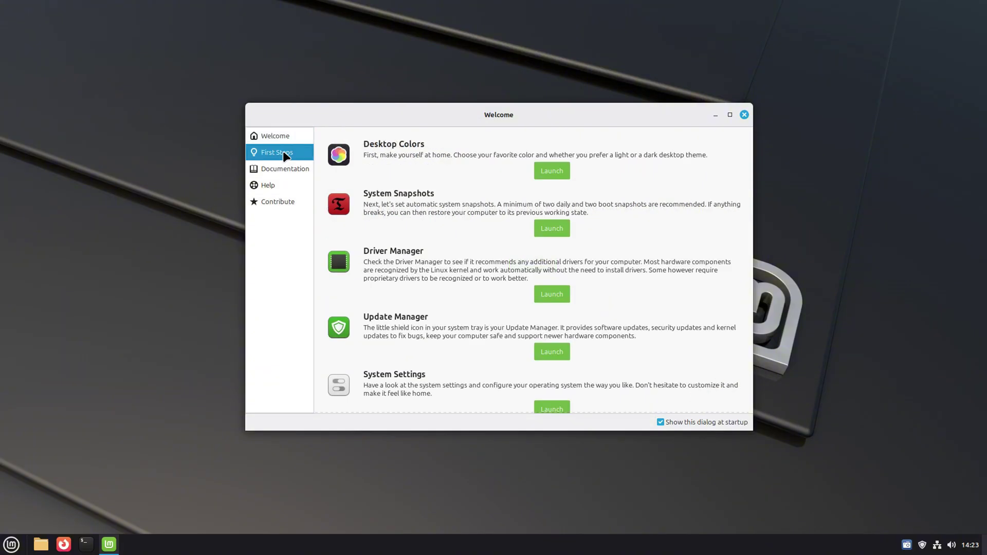
{"action": "scroll", "coordinate": [329, 177], "scroll_direction": "down", "scroll_amount": 3}
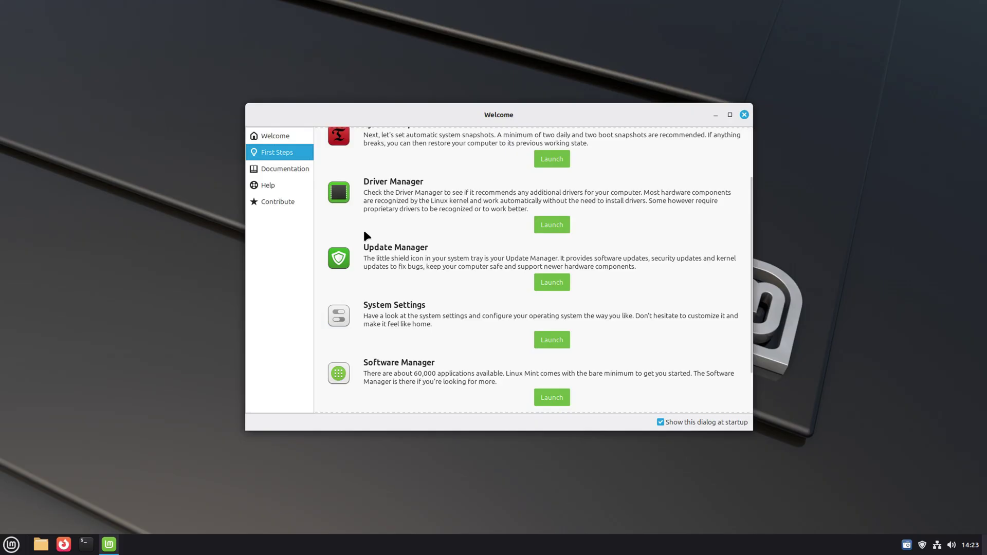
{"action": "scroll", "coordinate": [364, 232], "scroll_direction": "down", "scroll_amount": 2}
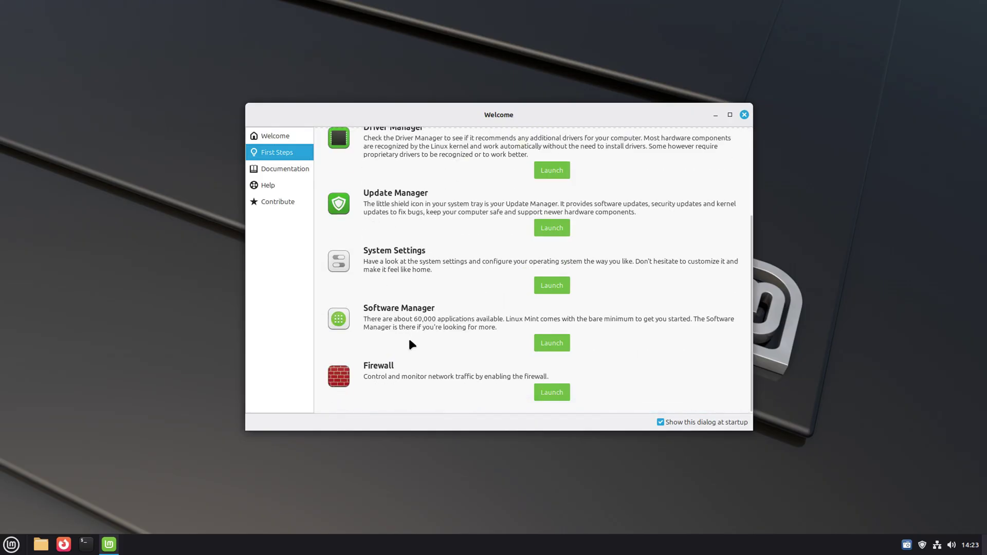
{"action": "scroll", "coordinate": [415, 354], "scroll_direction": "up", "scroll_amount": 5}
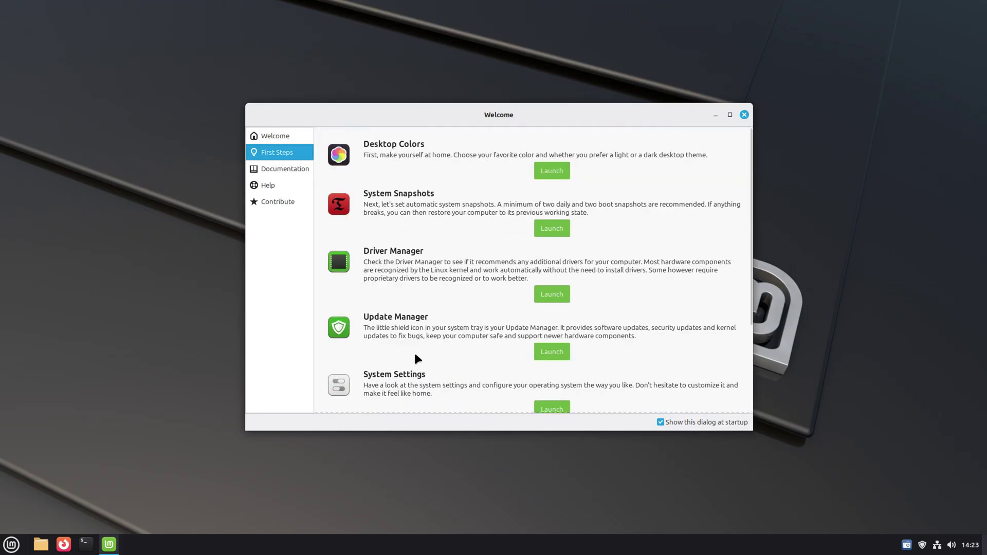
- View the Documentation, Help and Contribute sections, ending on the Welcome introduction page
{"action": "left_click", "coordinate": [283, 170]}
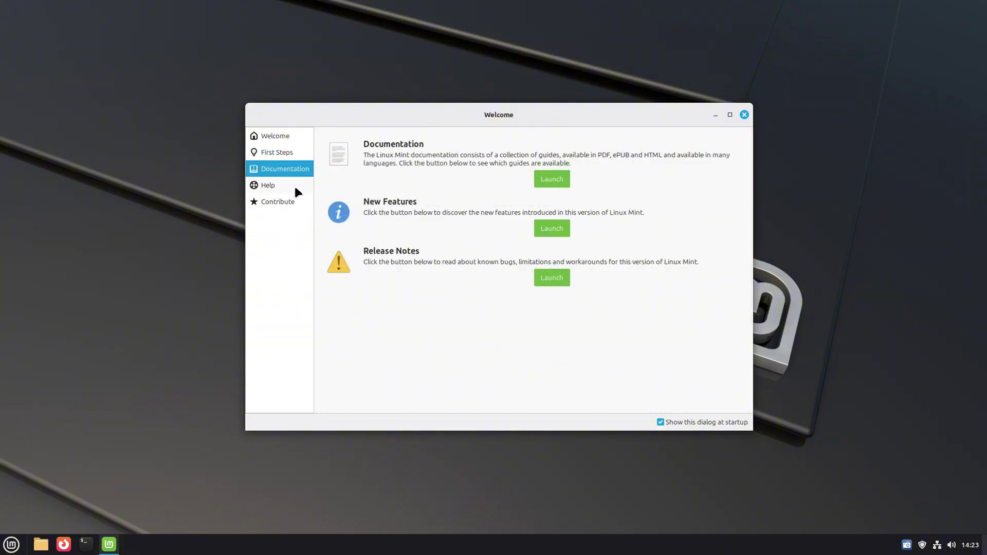
{"action": "left_click", "coordinate": [277, 186]}
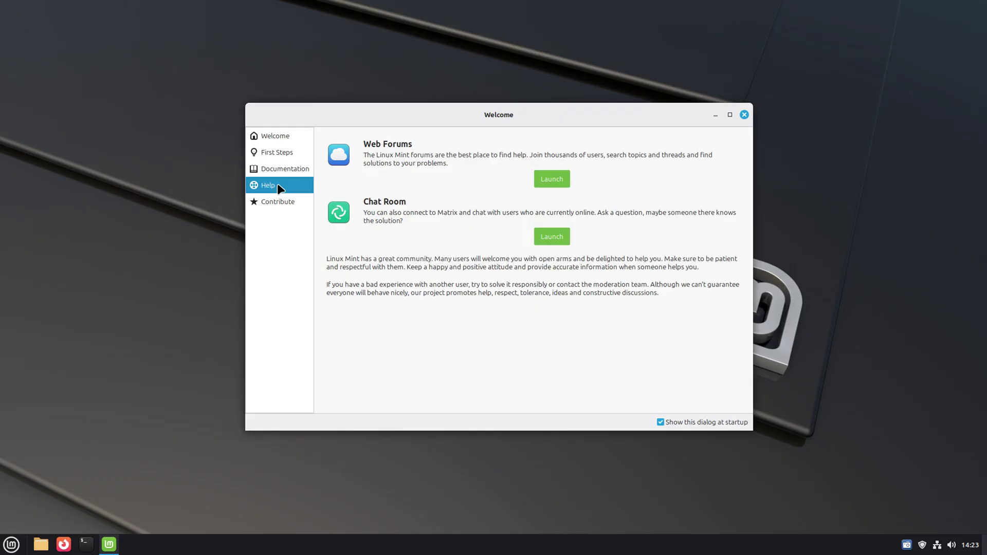
{"action": "left_click", "coordinate": [286, 202]}
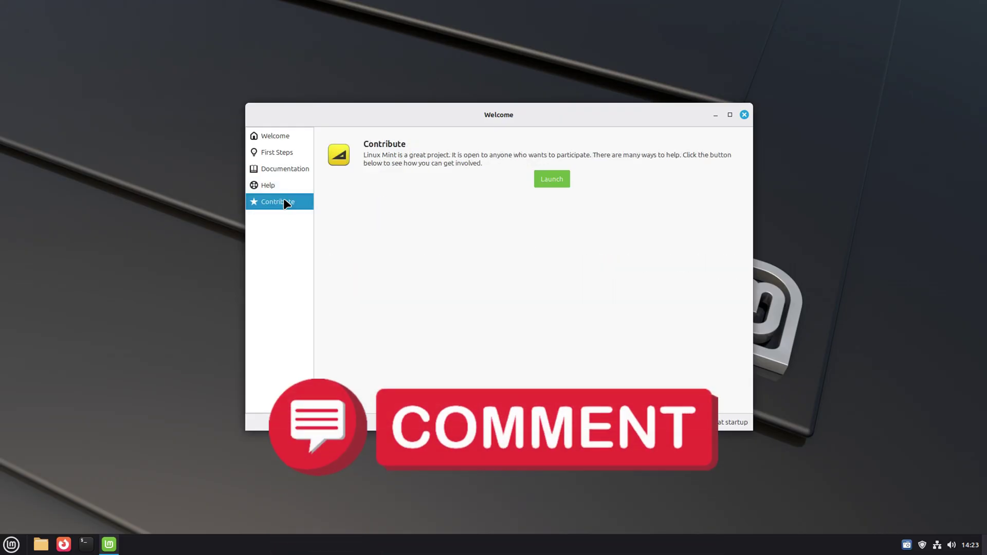
{"action": "left_click", "coordinate": [283, 135]}
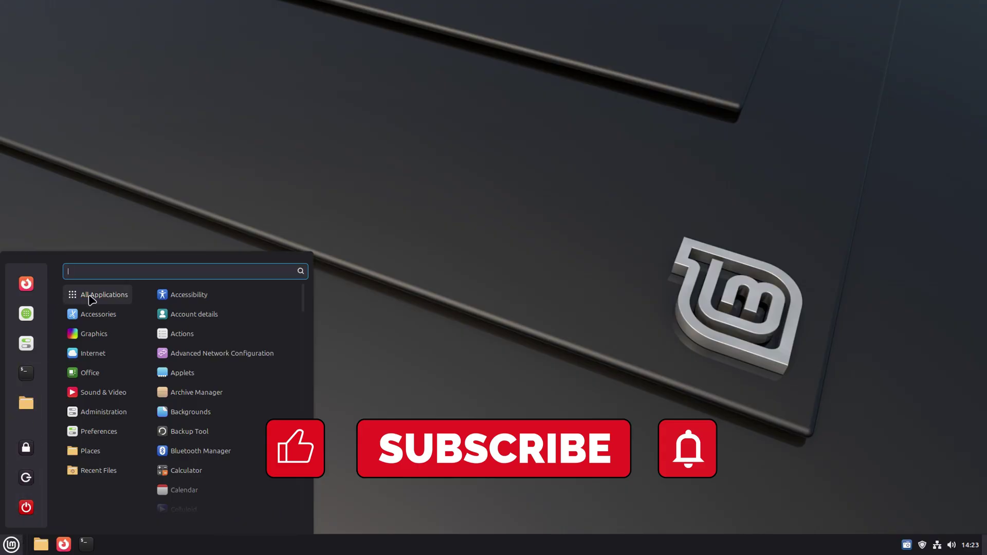
- Show the menu's Accessories category and scroll its apps, such as Screenshot and Warpinator
{"action": "mouse_move", "coordinate": [100, 351]}
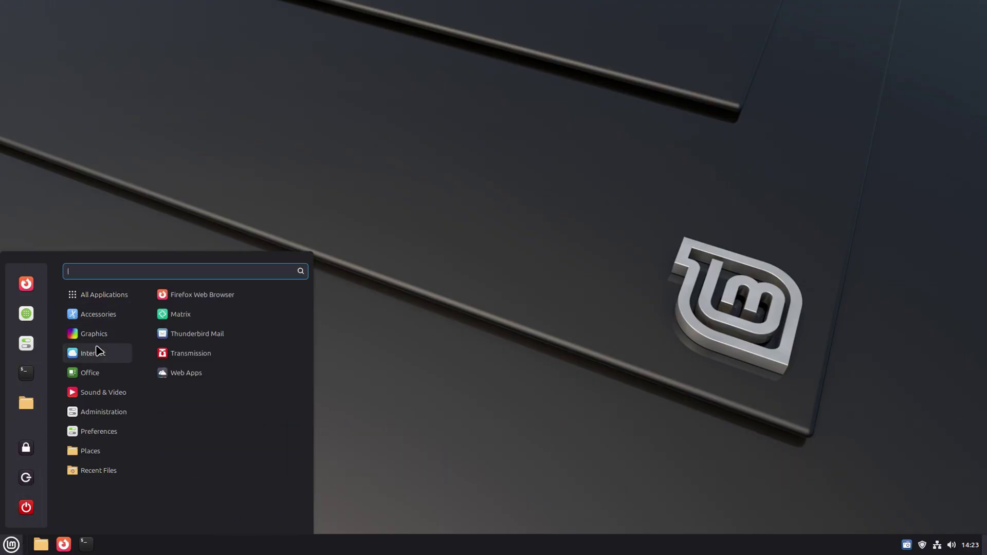
{"action": "mouse_move", "coordinate": [119, 314]}
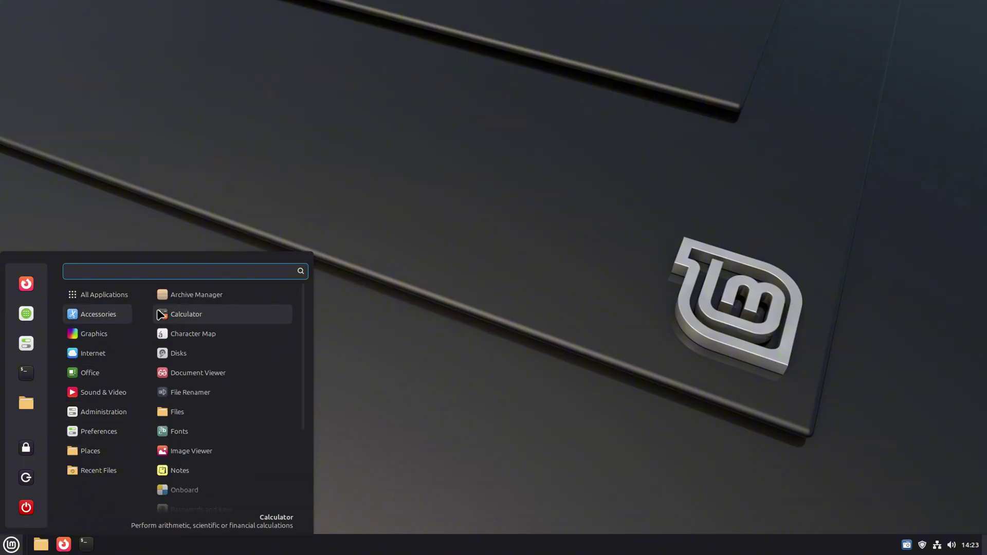
{"action": "scroll", "coordinate": [202, 385], "scroll_direction": "down", "scroll_amount": 3}
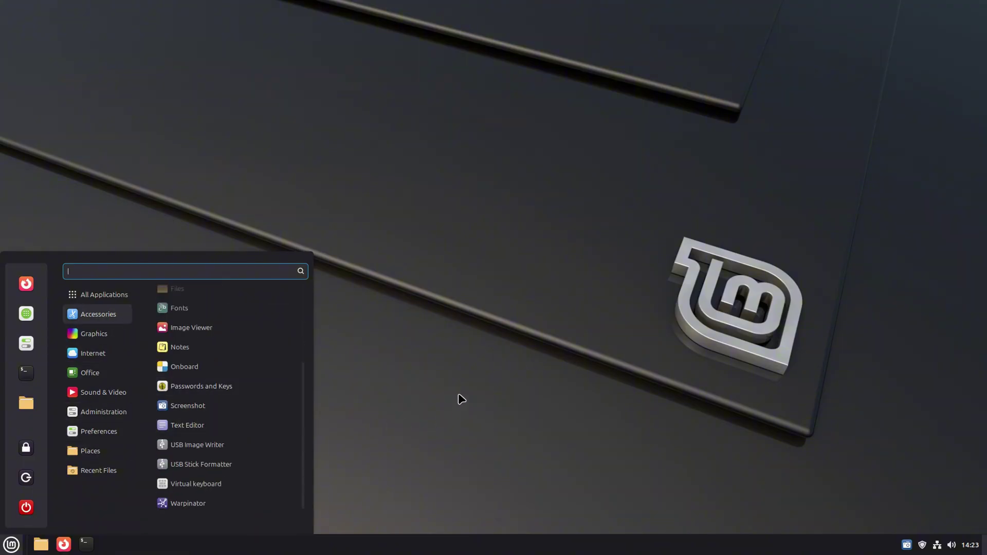